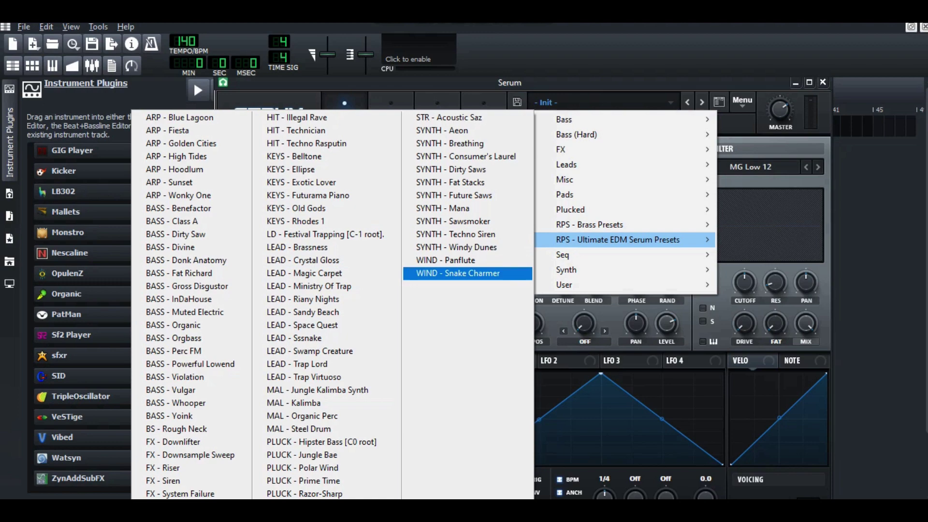
- Load the WIND - Snake Charmer preset into Serum and show Serum's interface
left_click(458, 273)
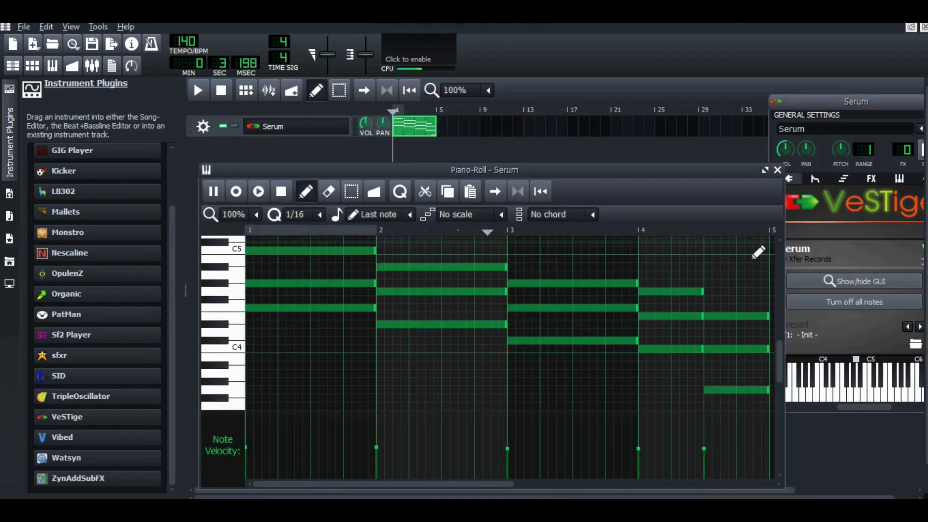
left_click(834, 281)
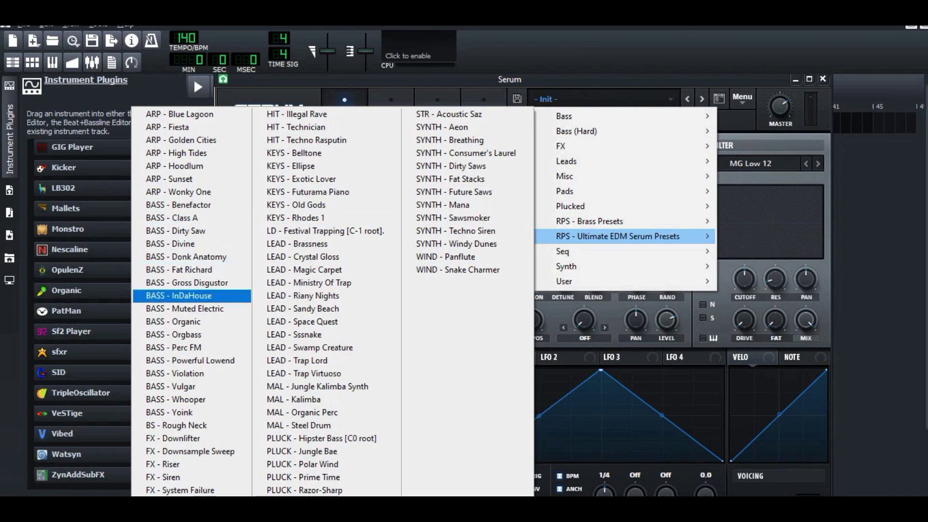
- Choose SYNTH - Sawsmoker, then draw two sustained chord notes and lengthen another in the Piano-Roll
left_click(450, 218)
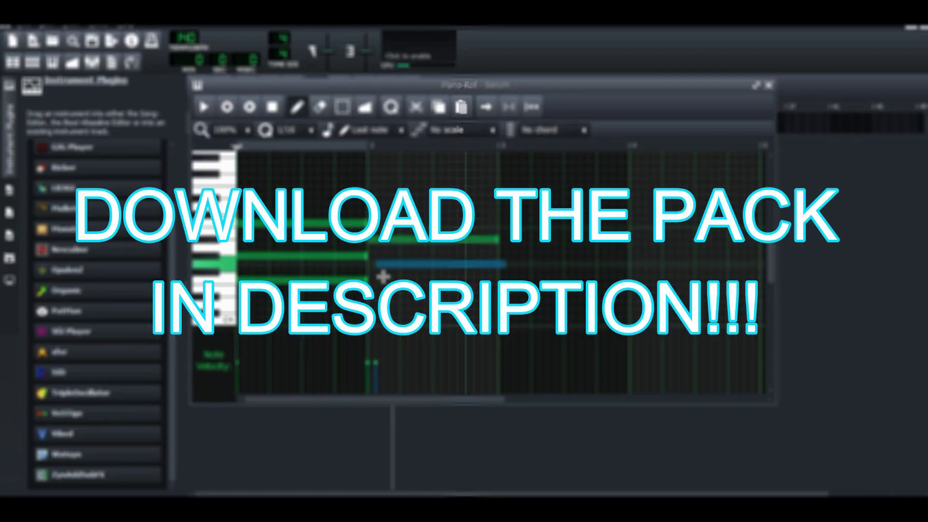
left_click_drag(501, 256, 626, 256)
left_click_drag(500, 279, 628, 278)
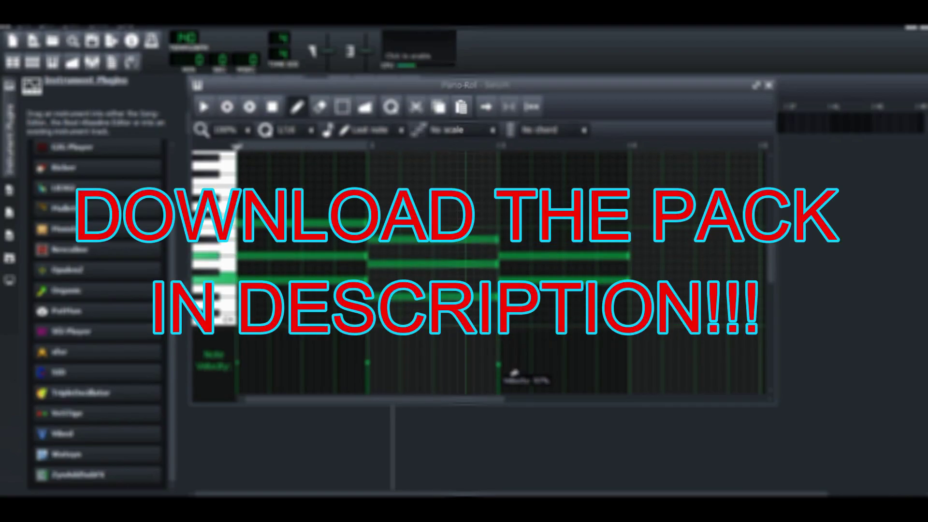
left_click_drag(642, 232, 696, 233)
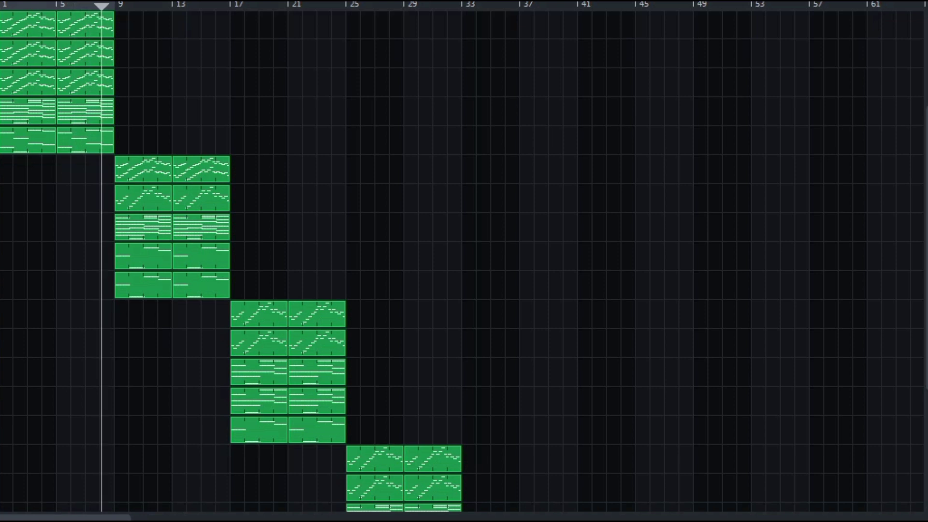
scroll(464, 261, "down", 2)
scroll(464, 261, "down", 3)
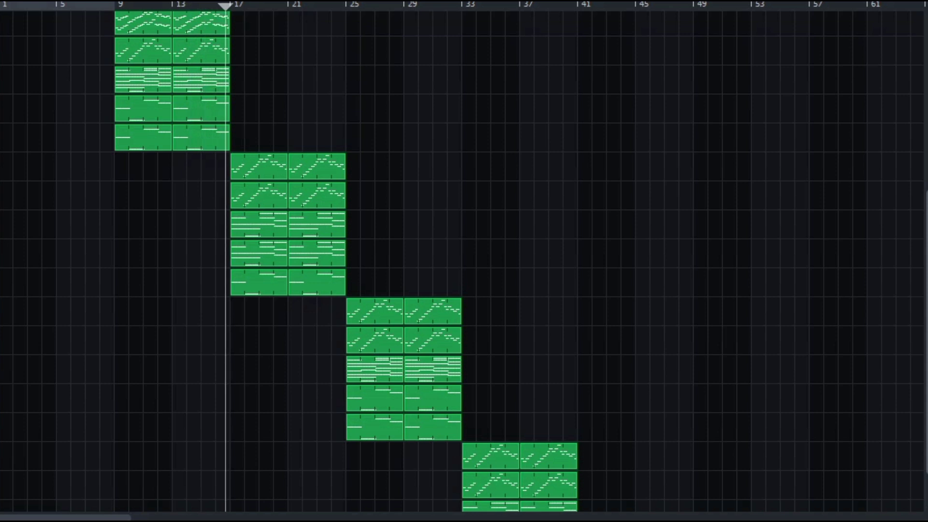
scroll(464, 261, "down", 2)
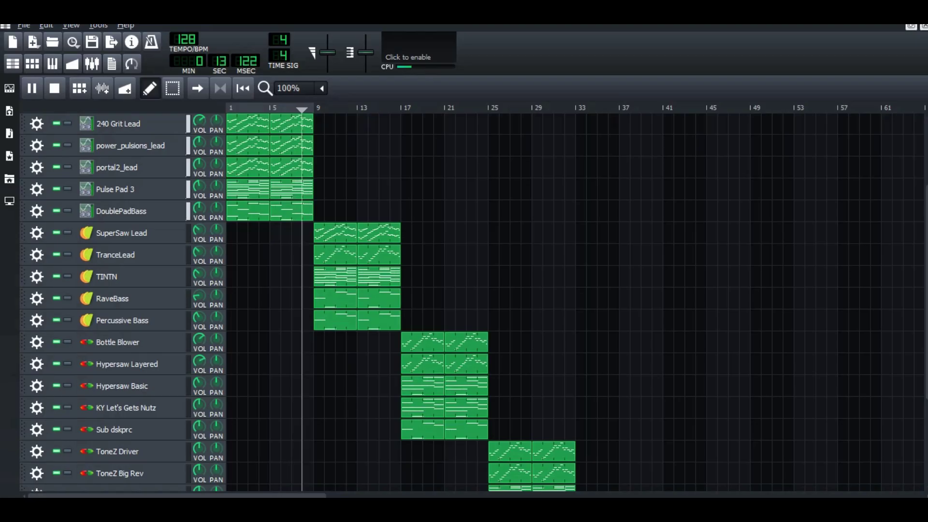
scroll(474, 300, "down", 3)
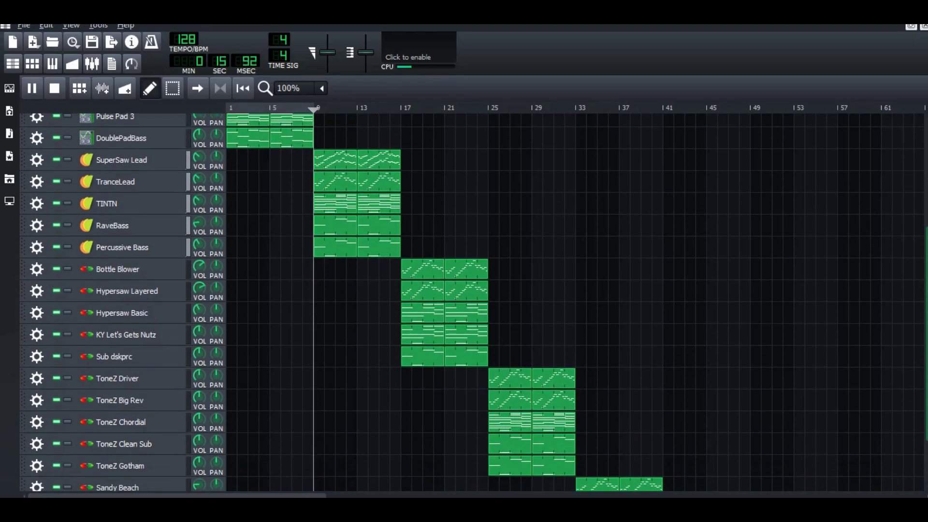
scroll(475, 299, "down", 2)
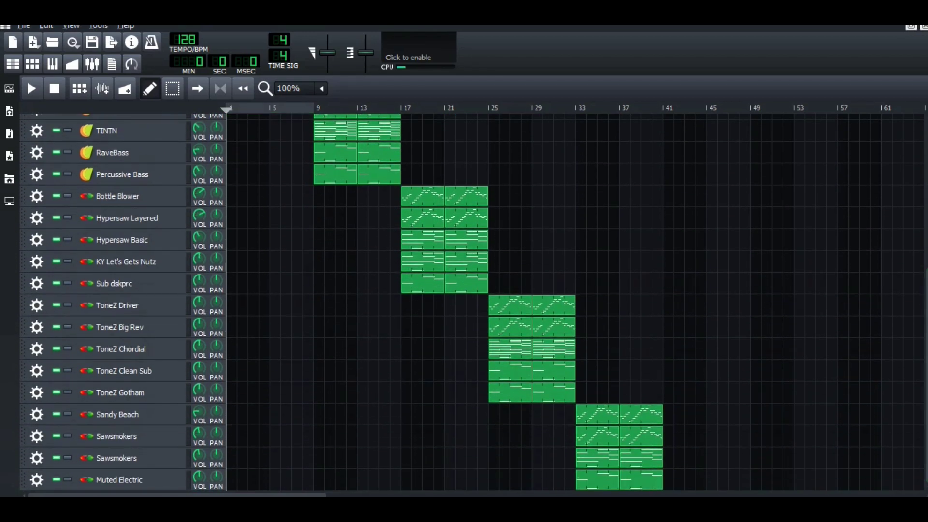
scroll(573, 297, "right", 2)
scroll(573, 297, "right", 2)
scroll(573, 297, "right", 2)
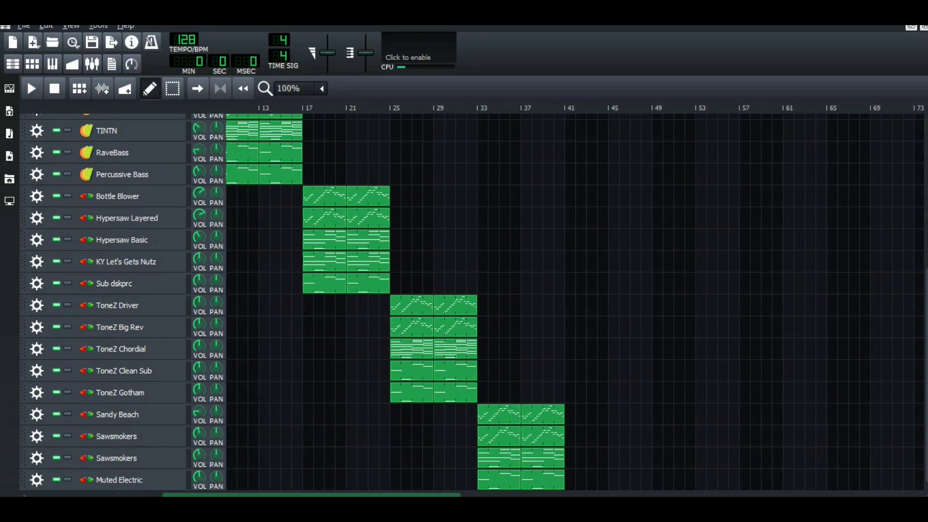
scroll(573, 297, "right", 2)
scroll(573, 297, "right", 2)
scroll(573, 297, "right", 2)
scroll(573, 298, "right", 2)
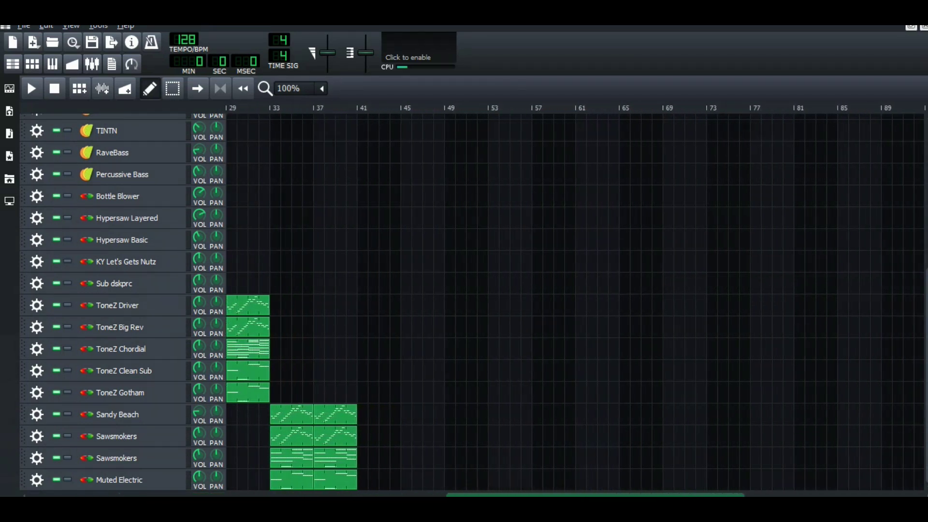
scroll(573, 297, "right", 1)
scroll(573, 298, "right", 1)
scroll(573, 297, "right", 1)
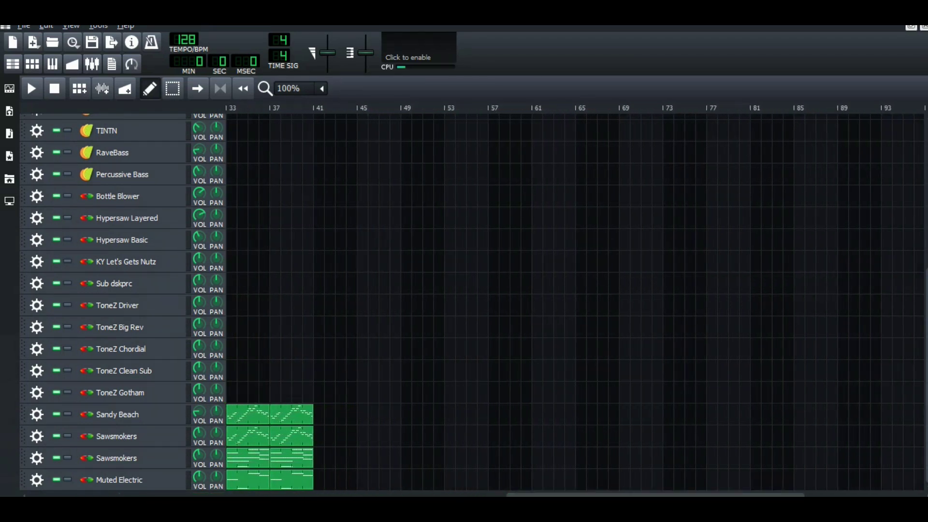
- Start playback from bar 33 and mute the Sandy Beach track
left_click(229, 109)
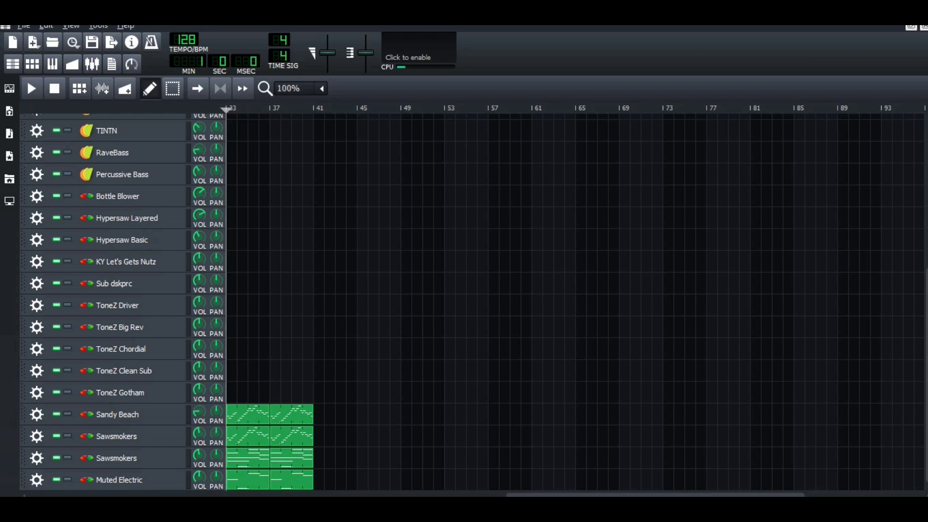
left_click(26, 80)
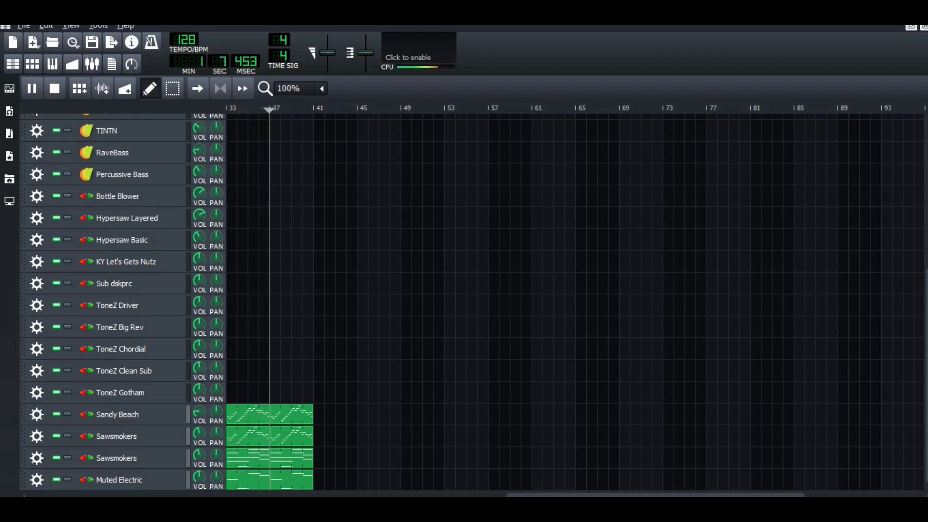
left_click(57, 414)
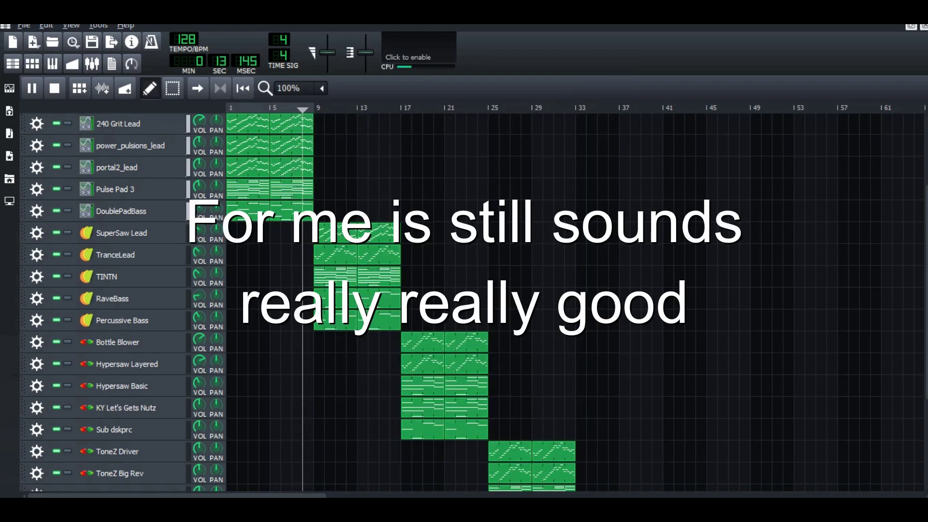
scroll(474, 300, "down", 4)
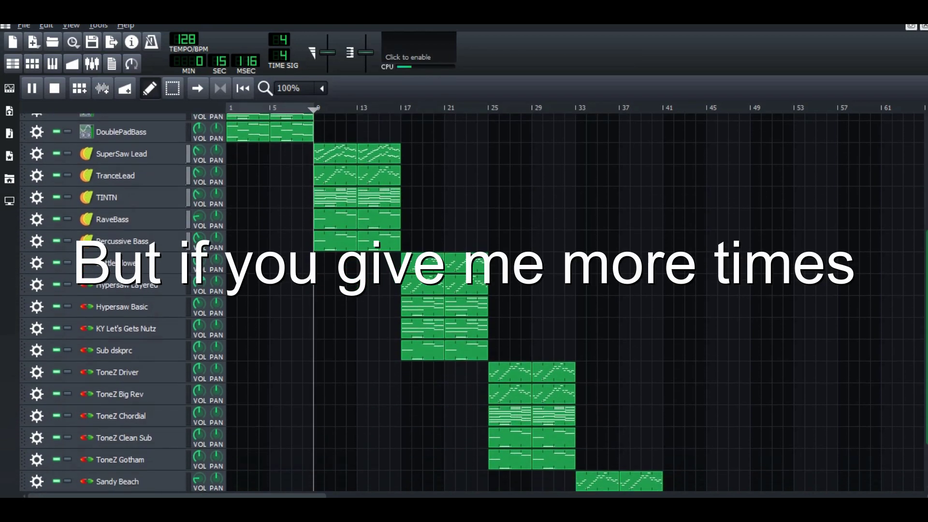
scroll(475, 299, "down", 1)
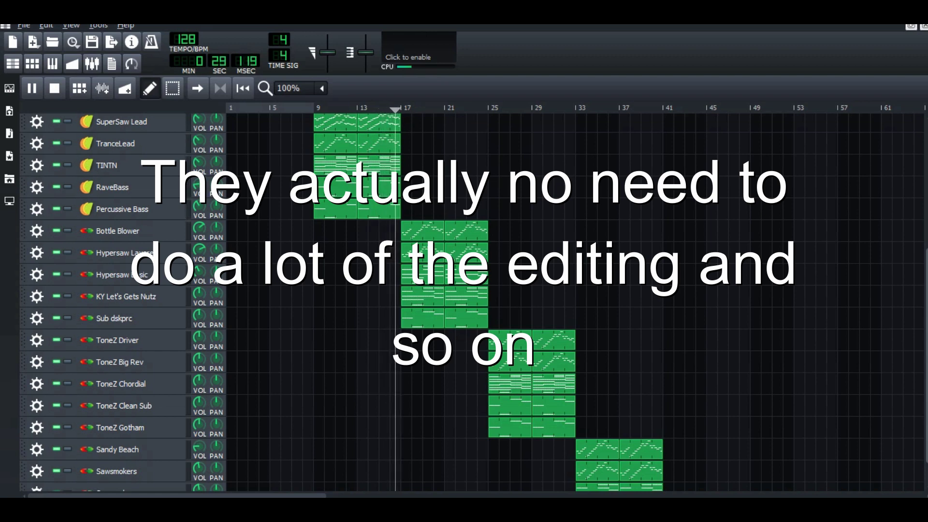
scroll(464, 298, "down", 1)
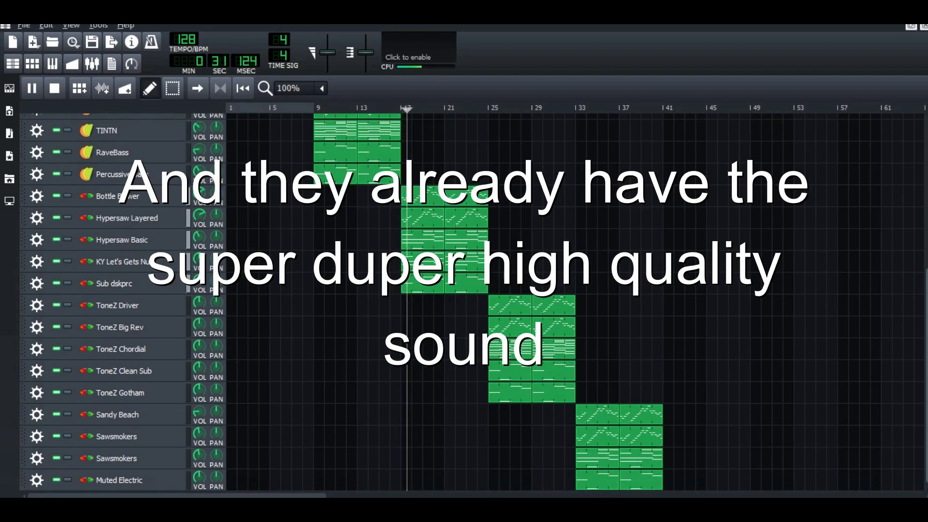